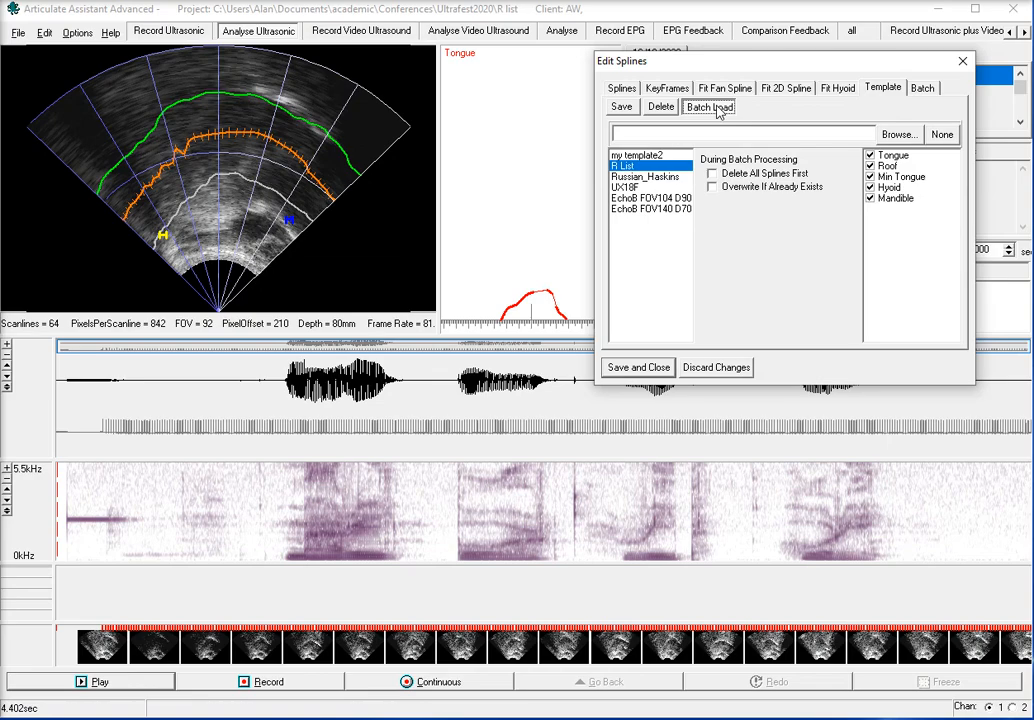
- Choose the R List template for batch loading and limit the batch to the current recording
click(636, 168)
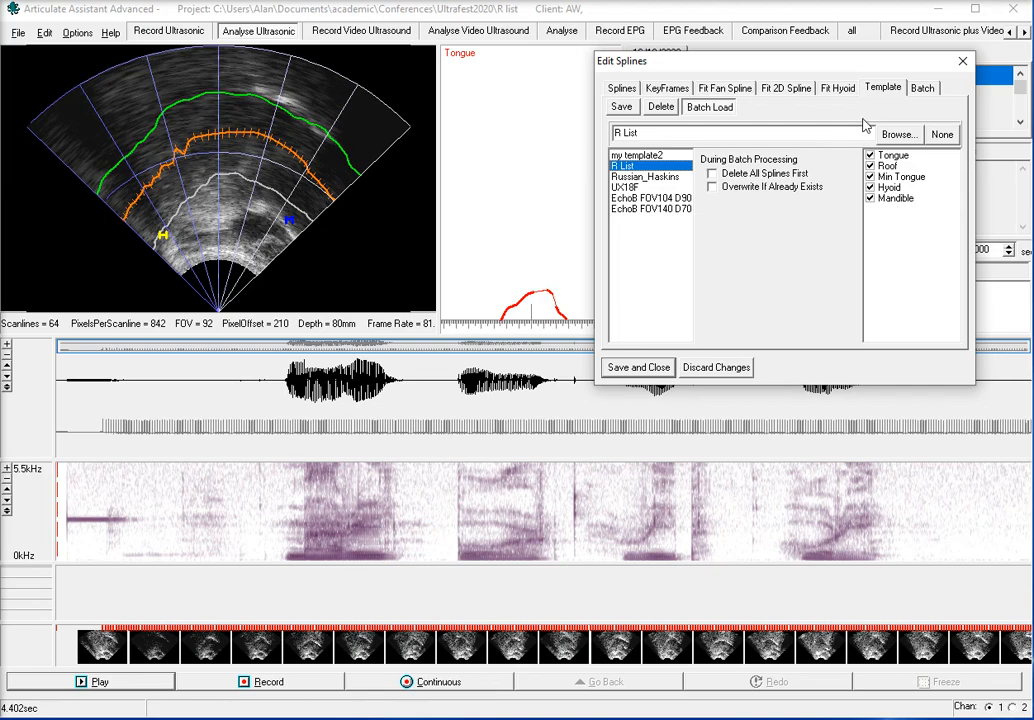
click(922, 89)
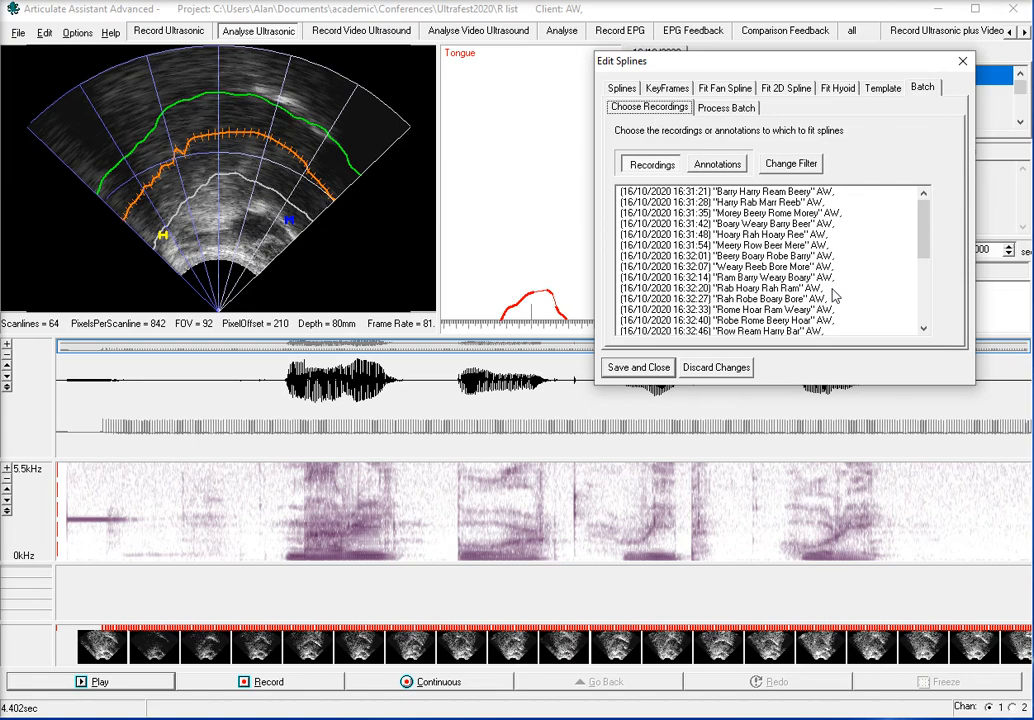
click(808, 168)
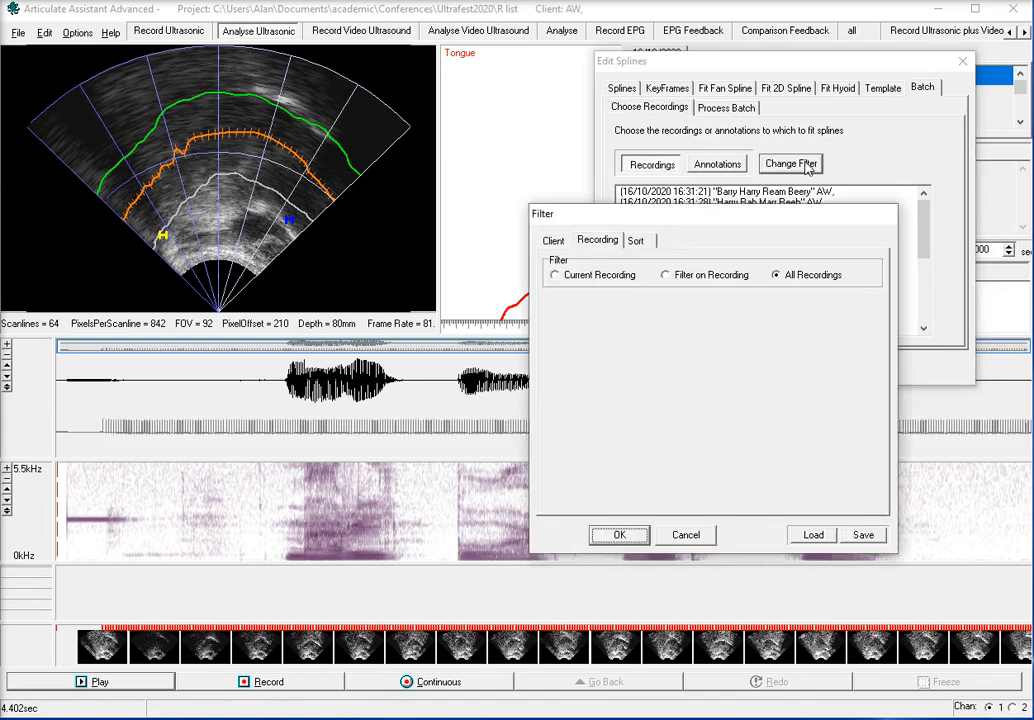
click(557, 278)
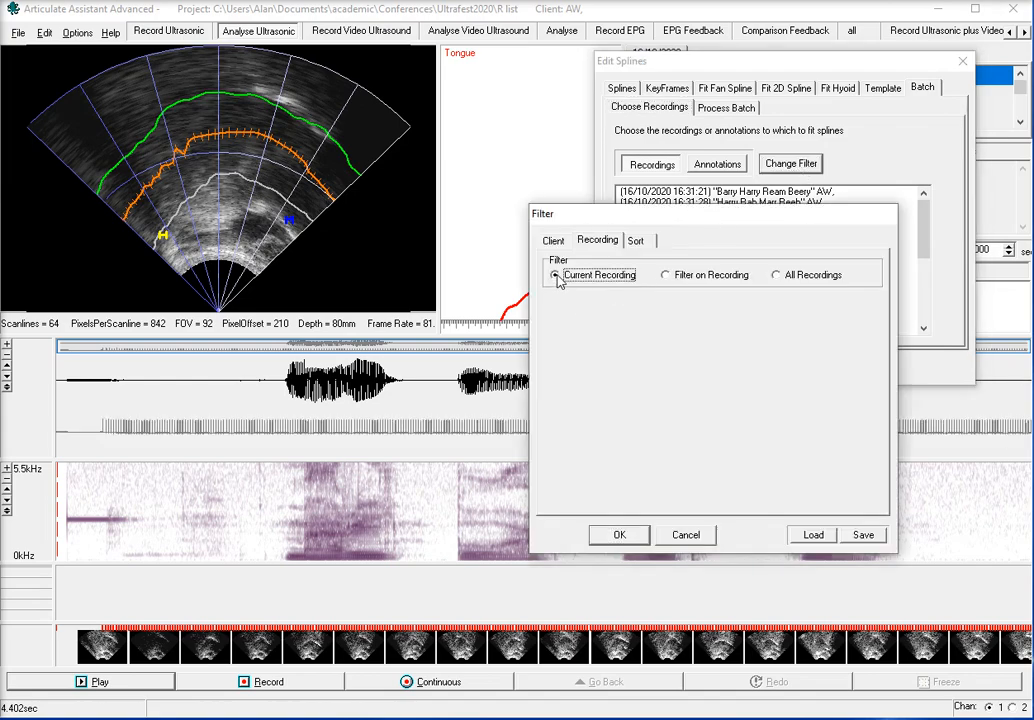
click(632, 537)
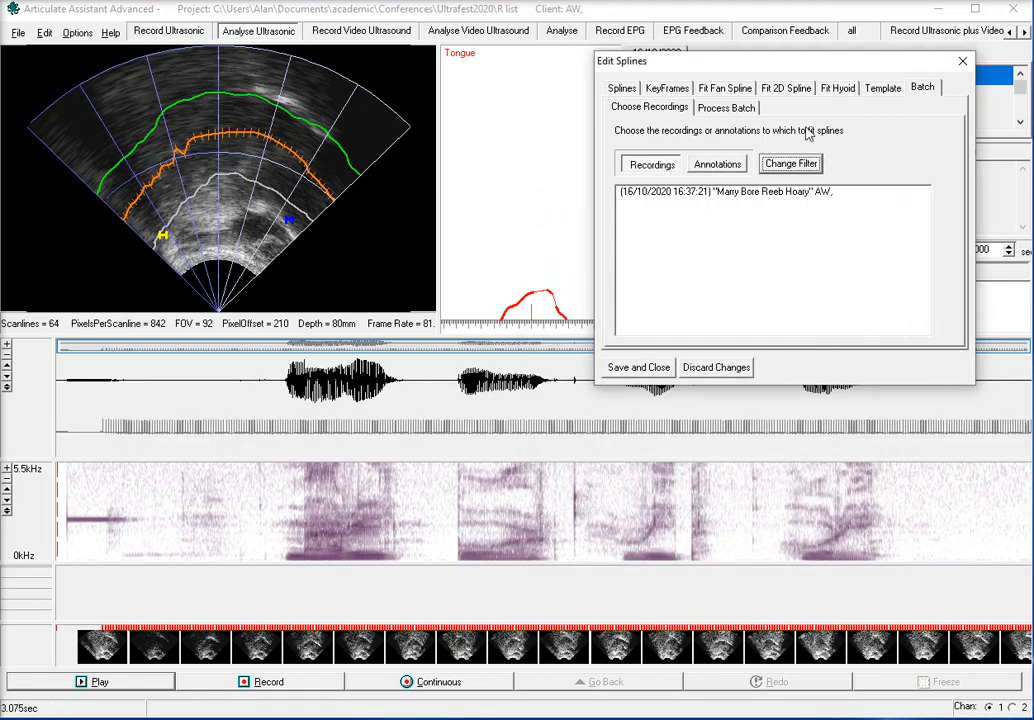
- Run the batch to track the tongue, hyoid and mandible splines, and review the fitted tongue contour along the recording
click(736, 108)
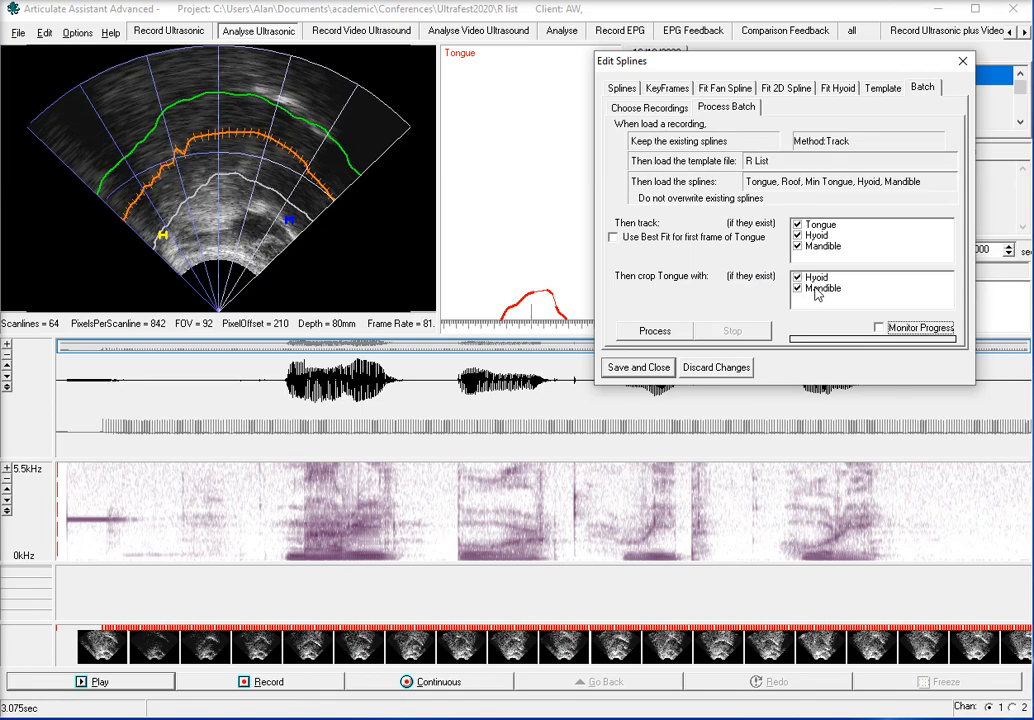
click(669, 336)
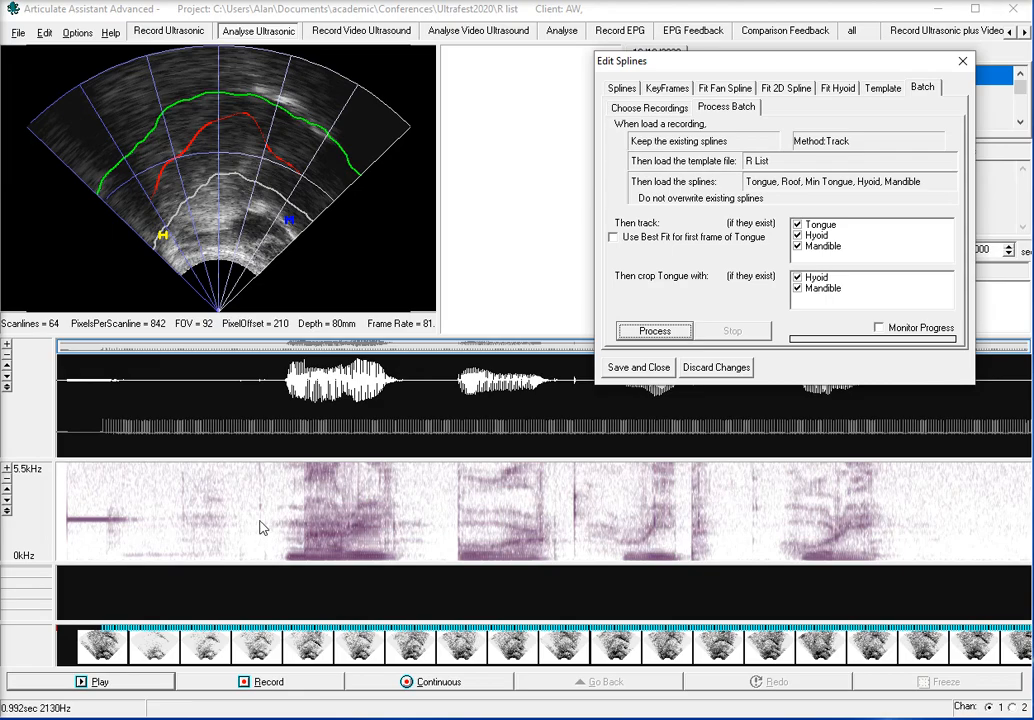
click(212, 510)
drag(214, 510, 344, 518)
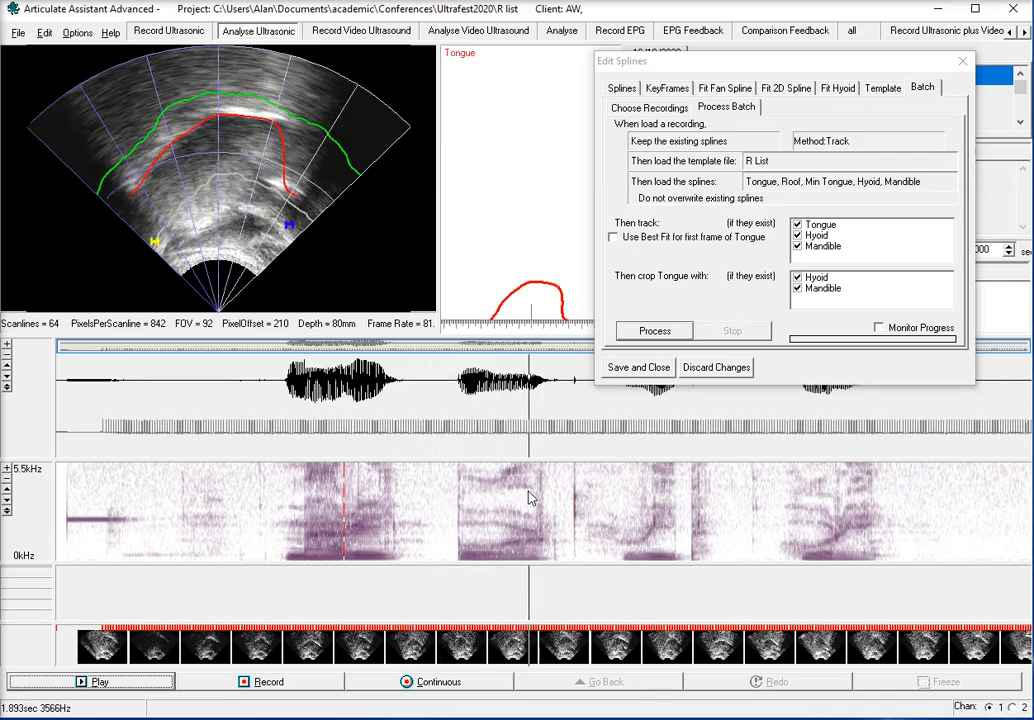
click(556, 496)
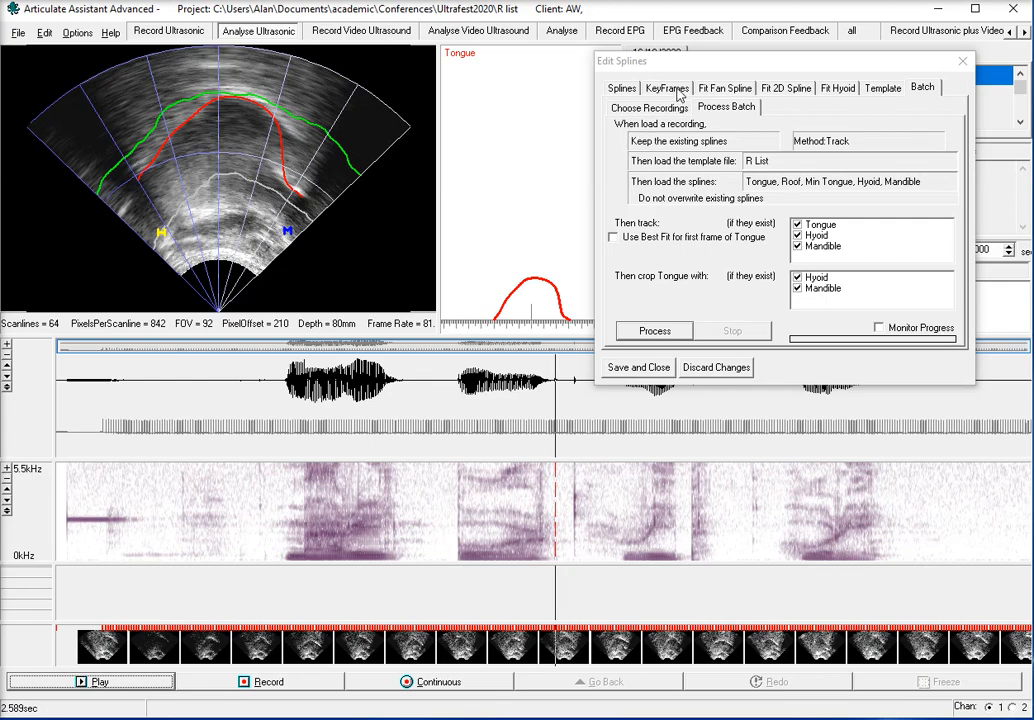
- Redraw the front end of the Min Tongue spline slightly higher and farther forward, viewing the 2.371 tongue keyframe
click(668, 88)
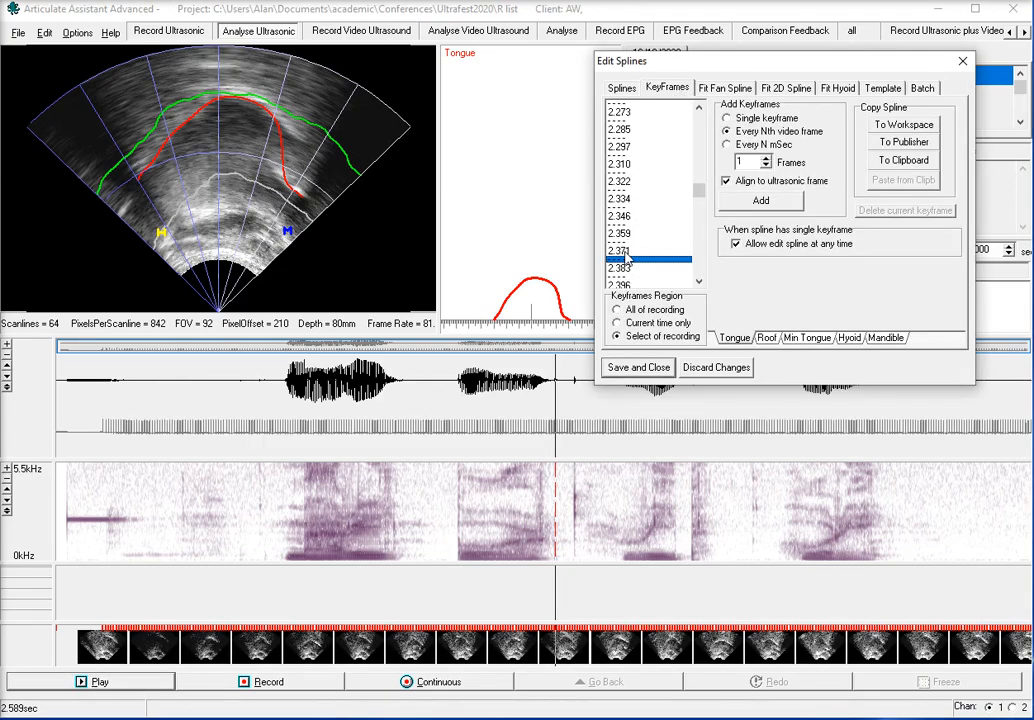
click(626, 253)
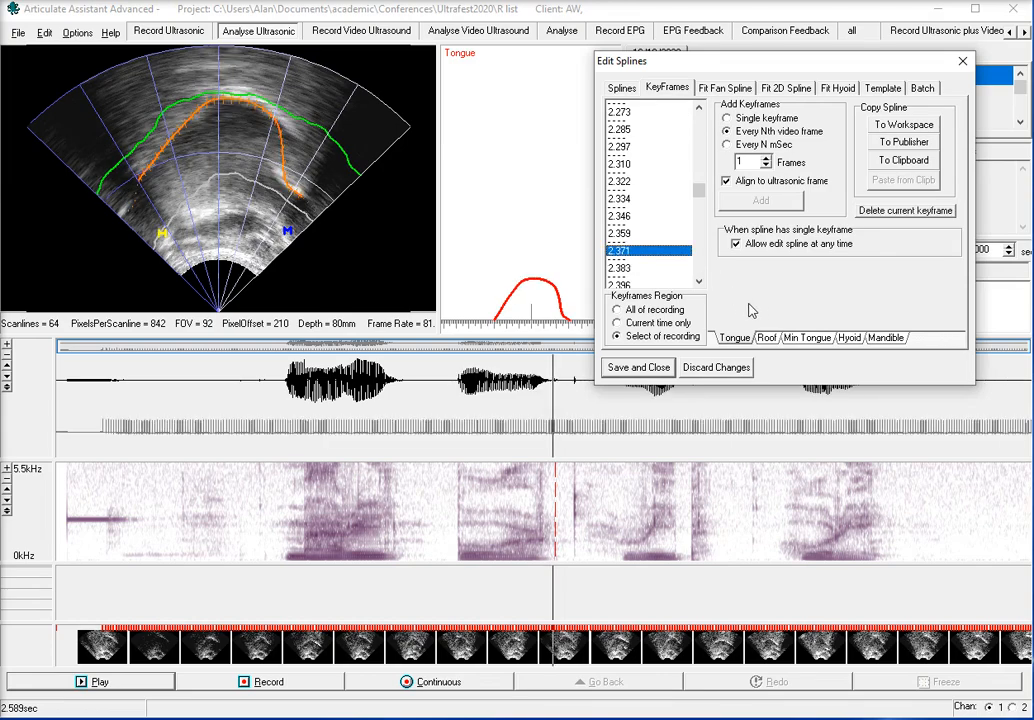
click(809, 339)
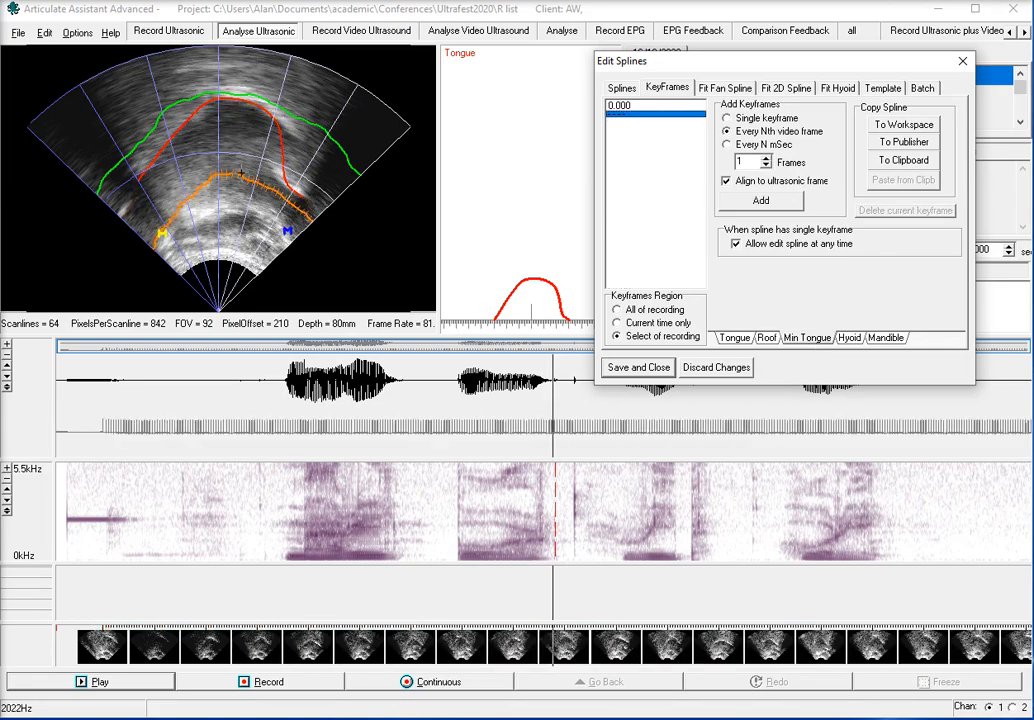
drag(238, 174, 330, 212)
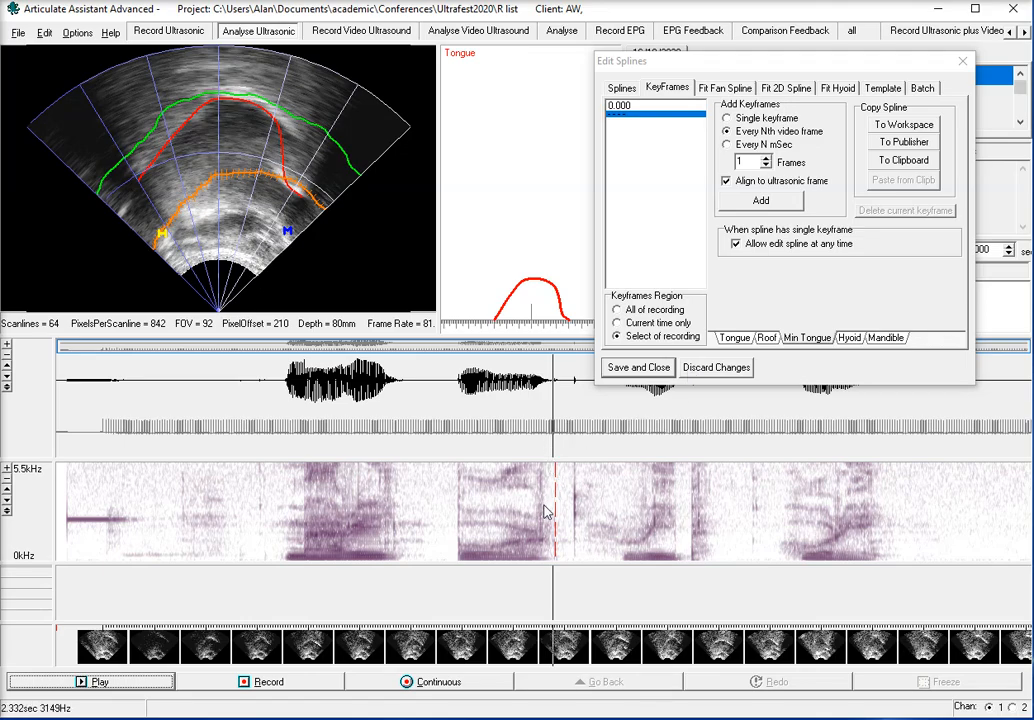
- Check the tongue fit across the first word and redraw the top of the Roof spline slightly lower
click(280, 507)
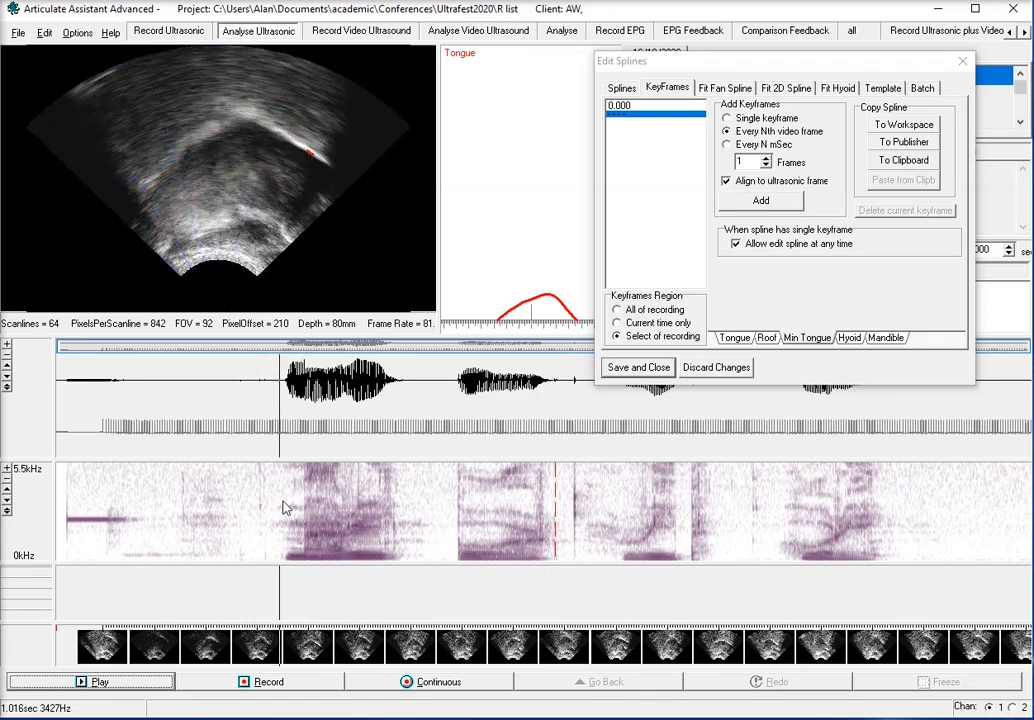
click(227, 531)
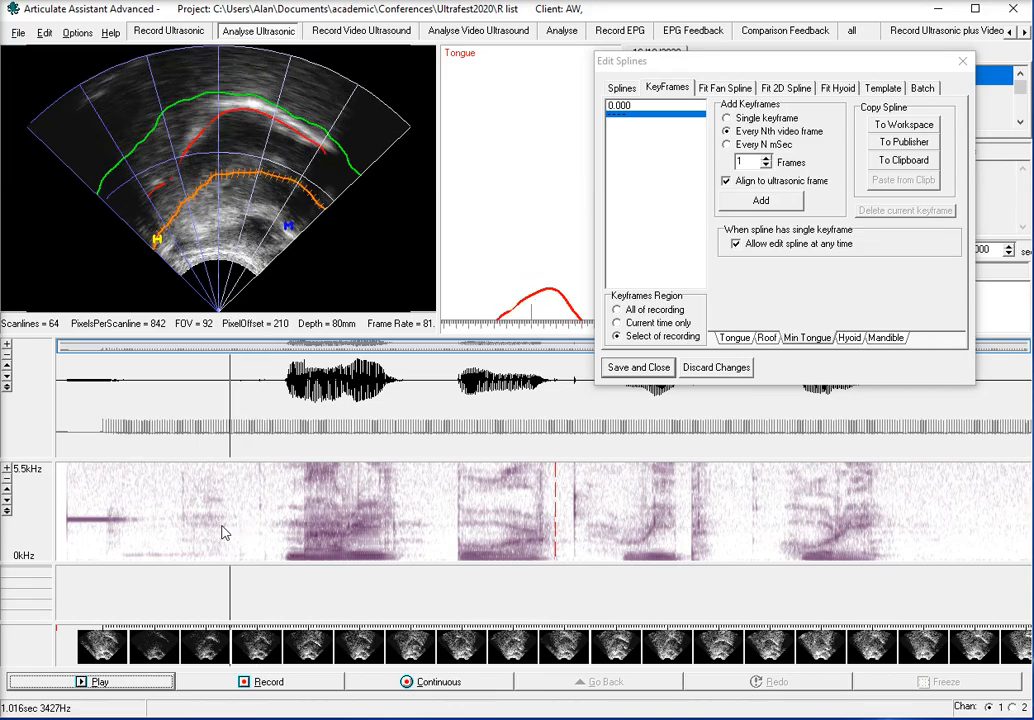
click(281, 531)
drag(285, 531, 362, 532)
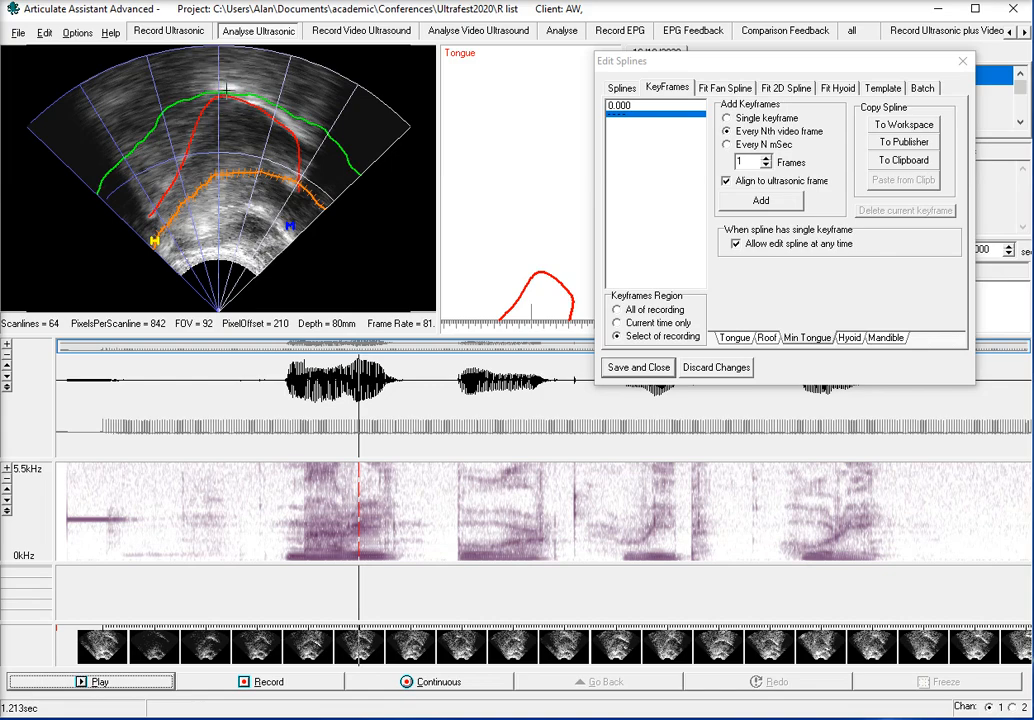
click(766, 337)
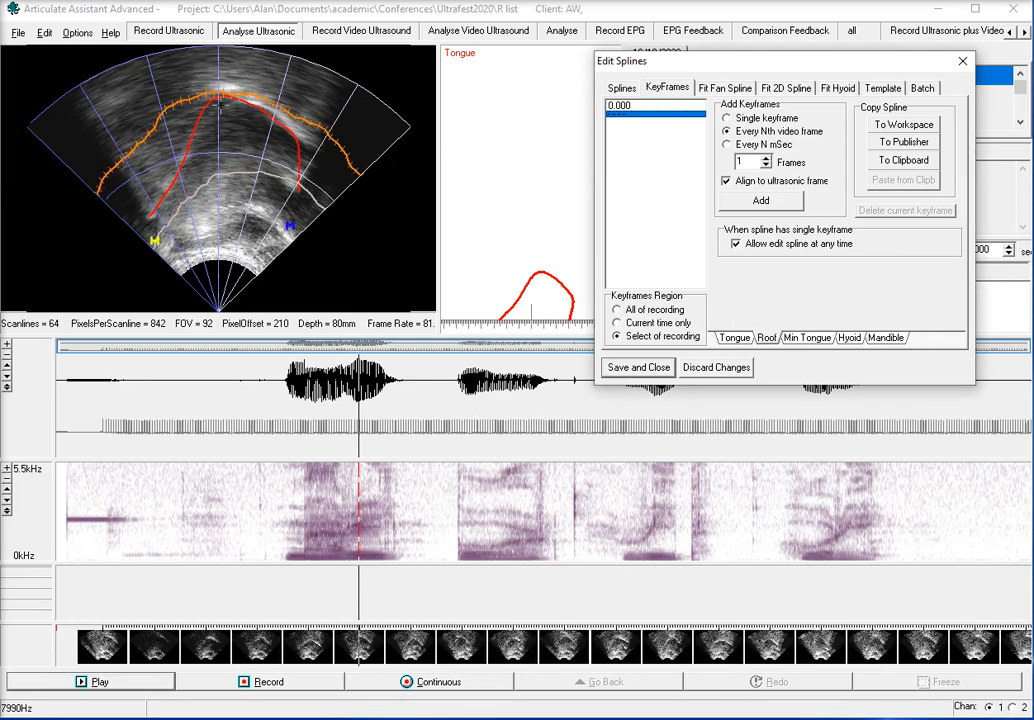
click(203, 97)
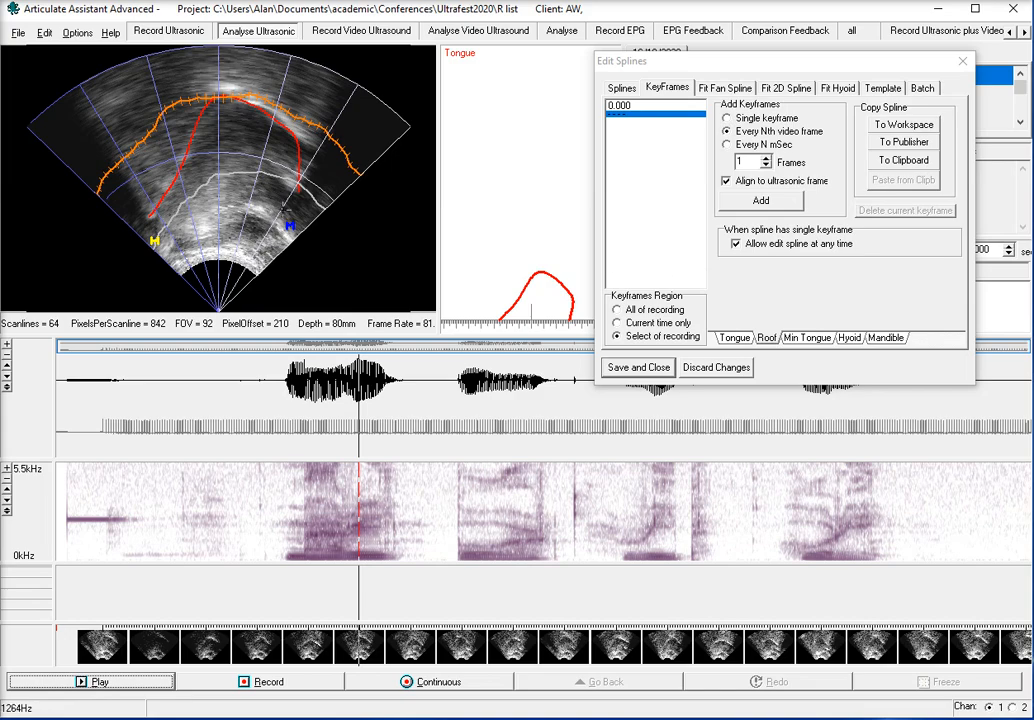
- Redraw the Tongue spline at its first keyframe, 0.000
click(606, 282)
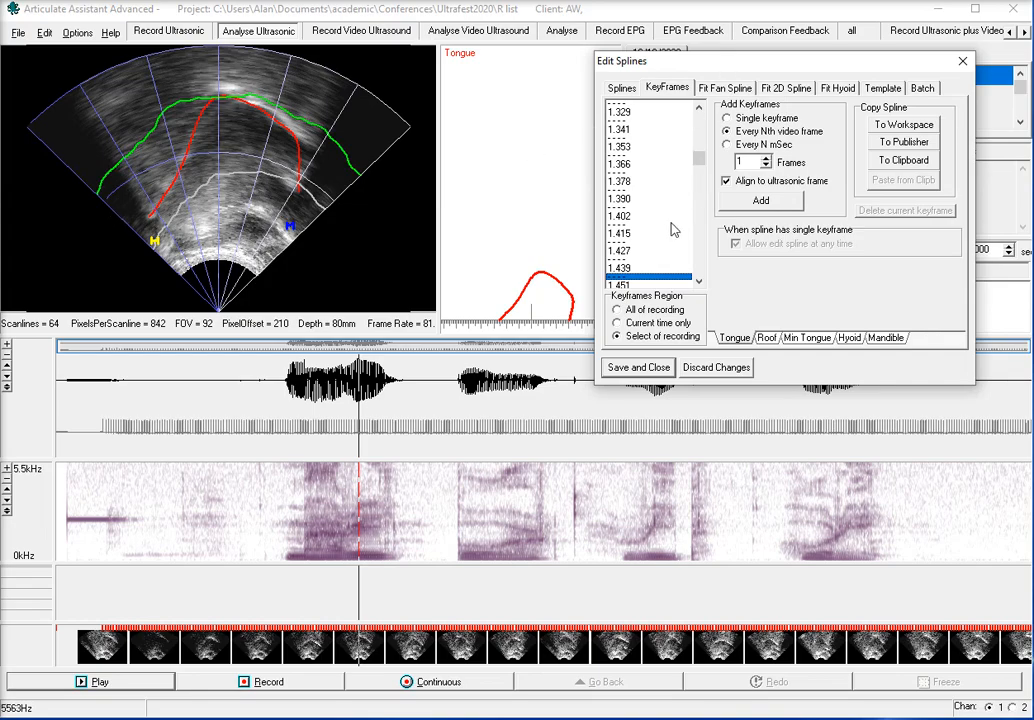
drag(701, 163, 700, 112)
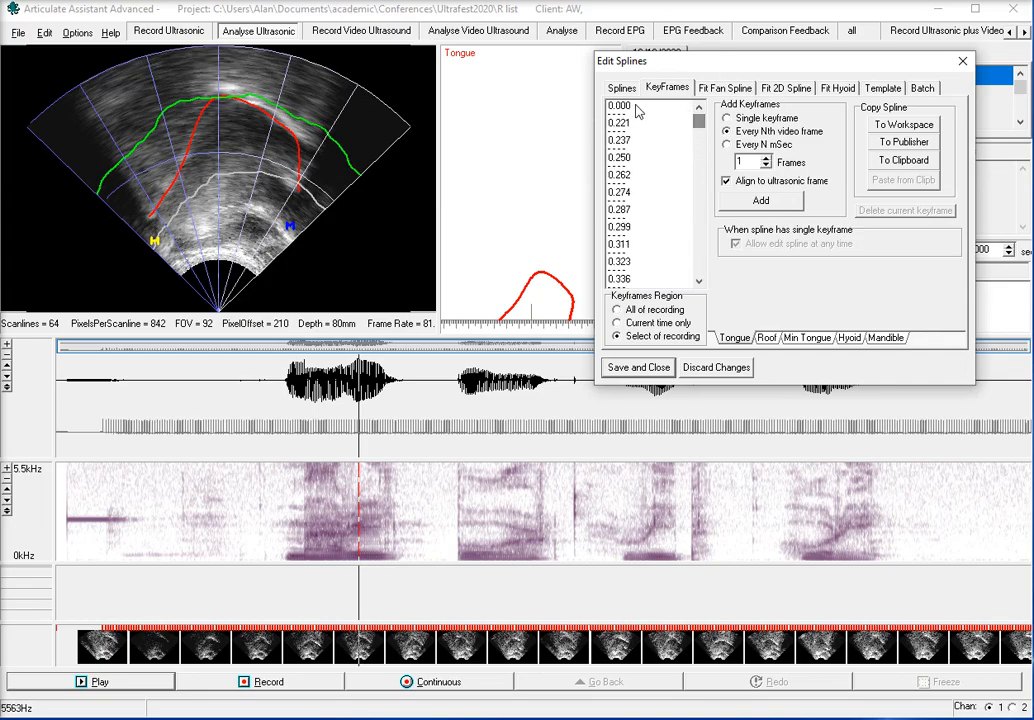
click(150, 205)
click(130, 205)
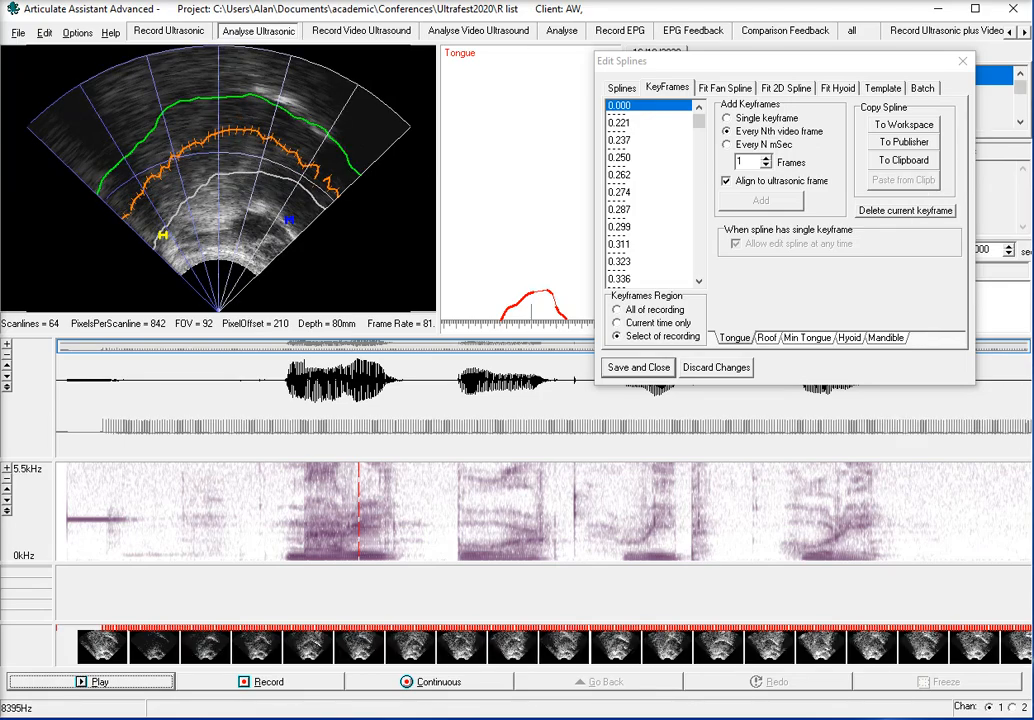
- Name a new spline template R List2 and try to save it
click(885, 88)
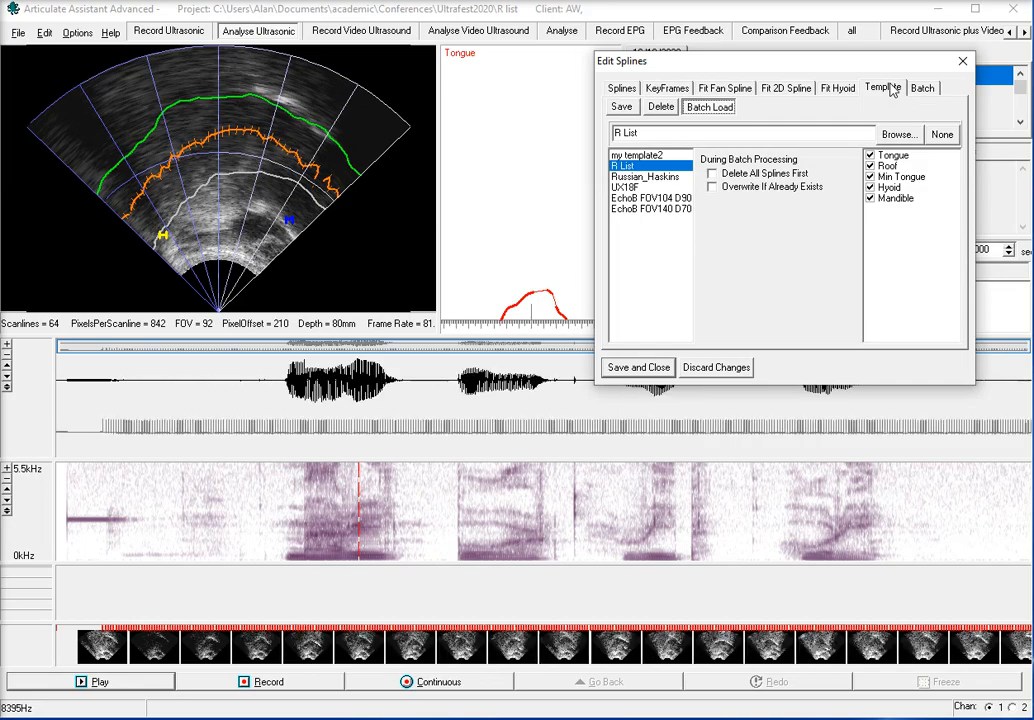
click(651, 133)
click(622, 107)
click(651, 182)
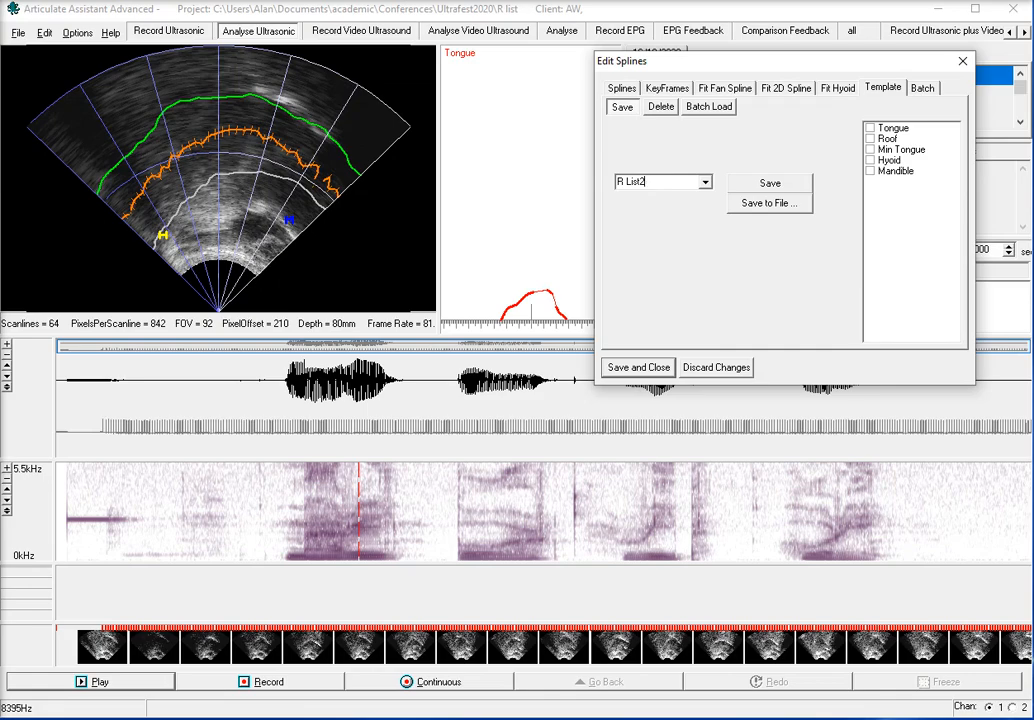
click(753, 189)
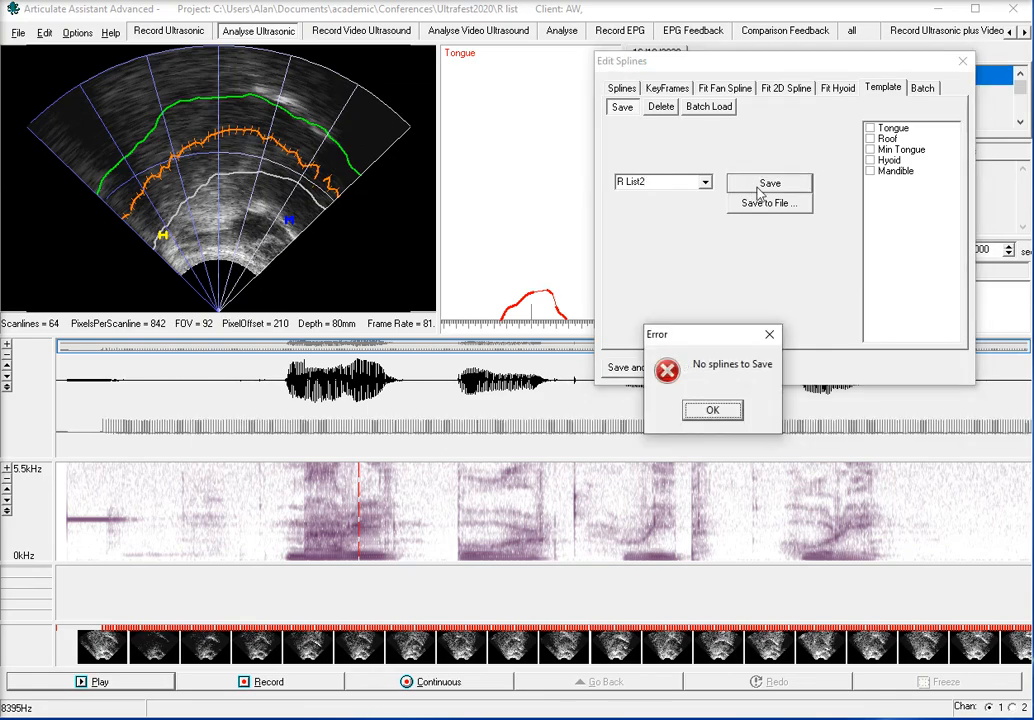
click(722, 409)
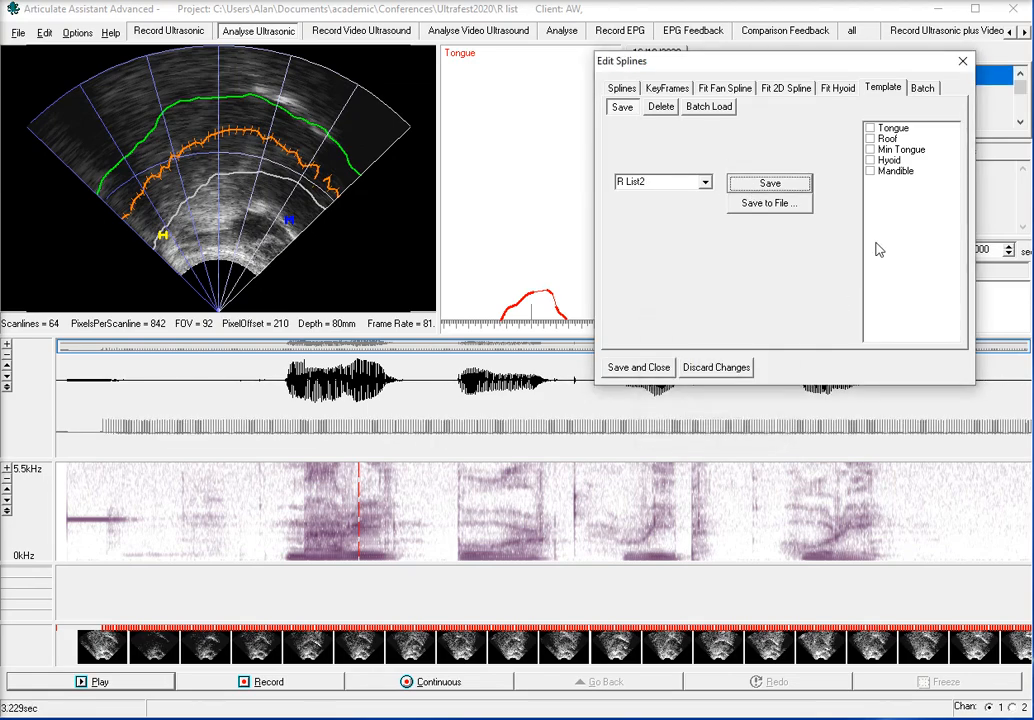
- Include the Tongue, Roof, Min Tongue, Hyoid and Mandible splines in the R List2 template and save it
click(870, 128)
click(870, 138)
click(870, 149)
click(870, 160)
click(870, 171)
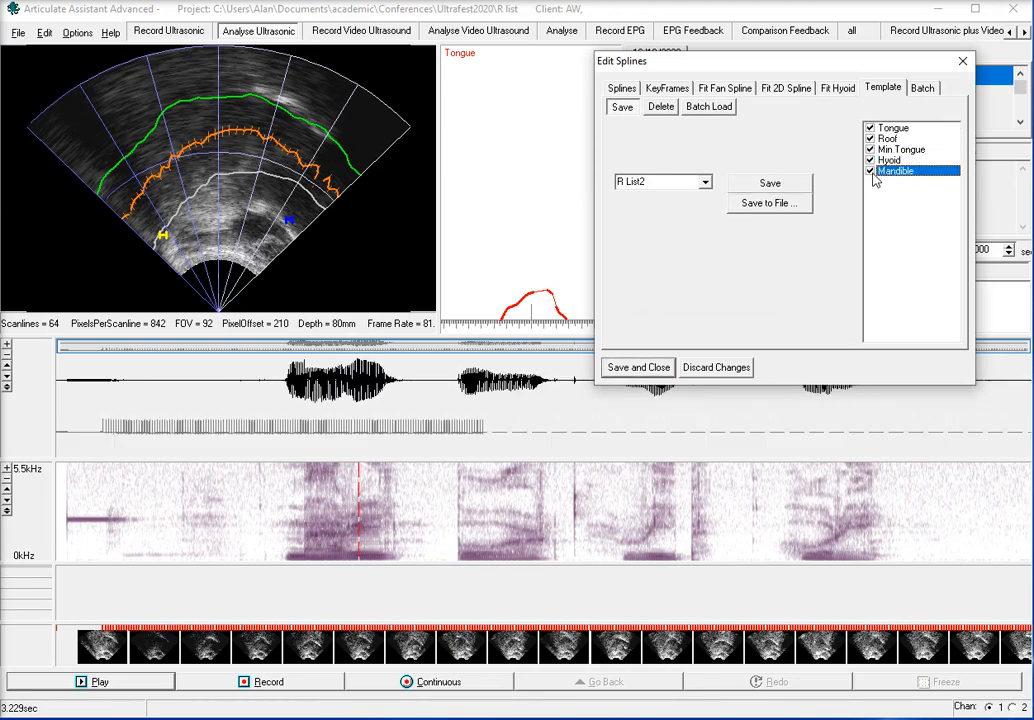
click(752, 188)
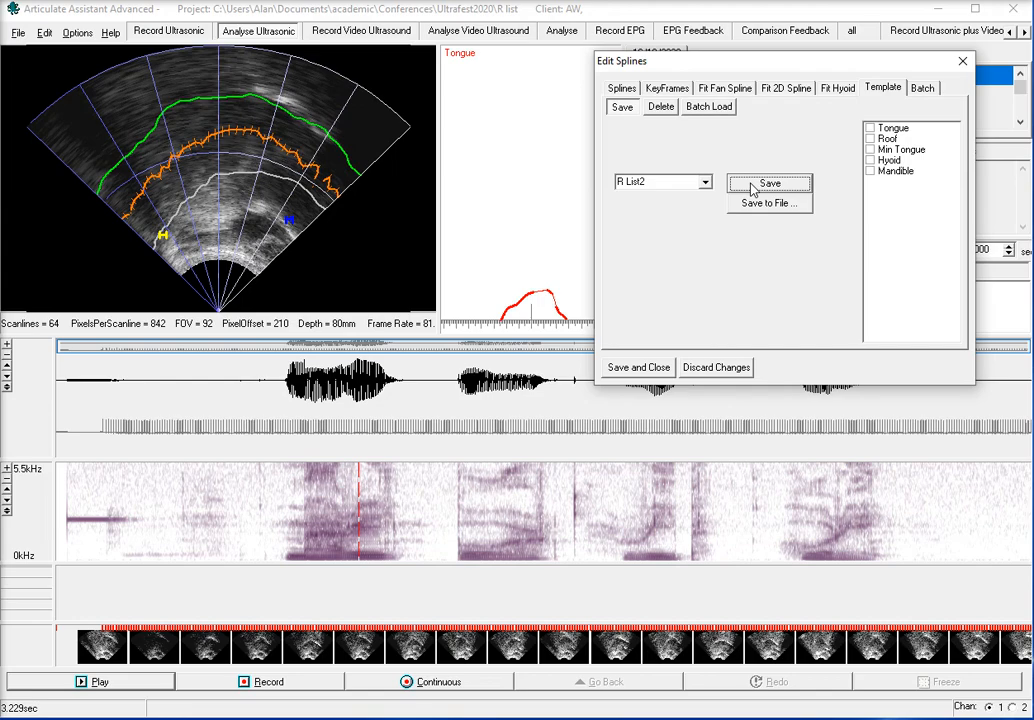
- Select the R List2 template for batch loading, rerun the batch tracking, and review the tongue contour along the recording
click(720, 110)
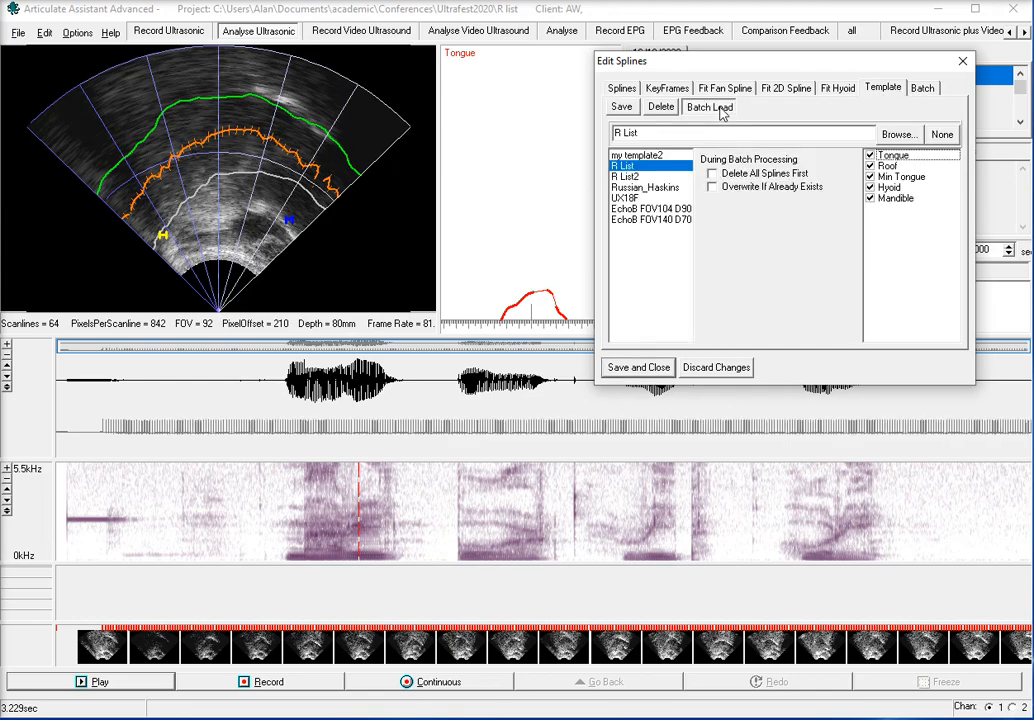
click(643, 177)
click(924, 90)
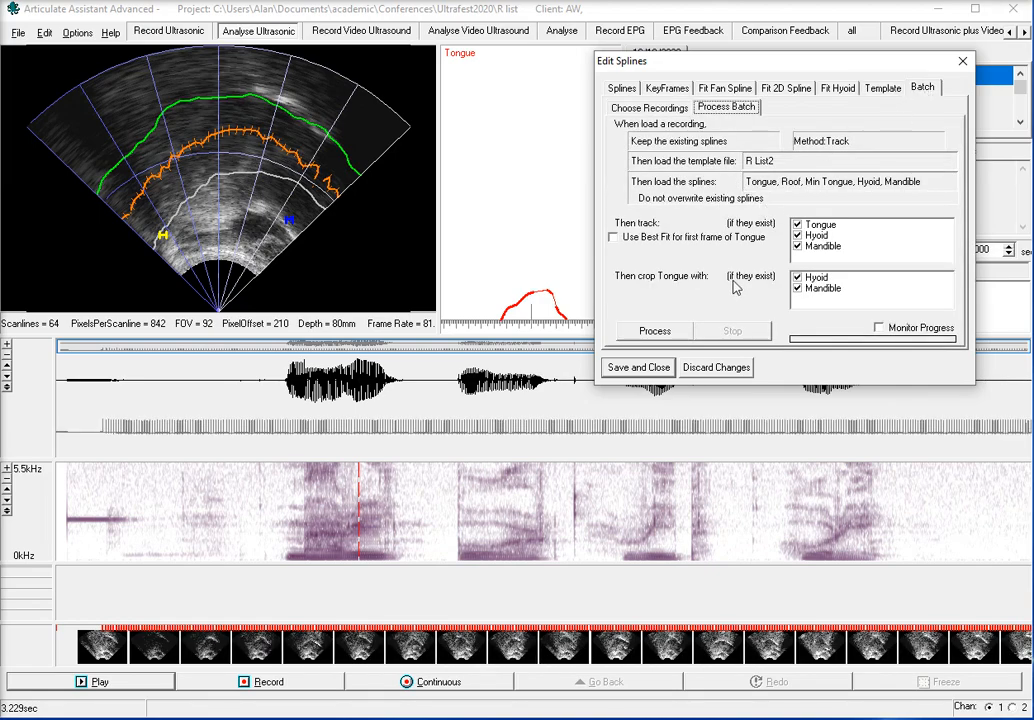
click(654, 331)
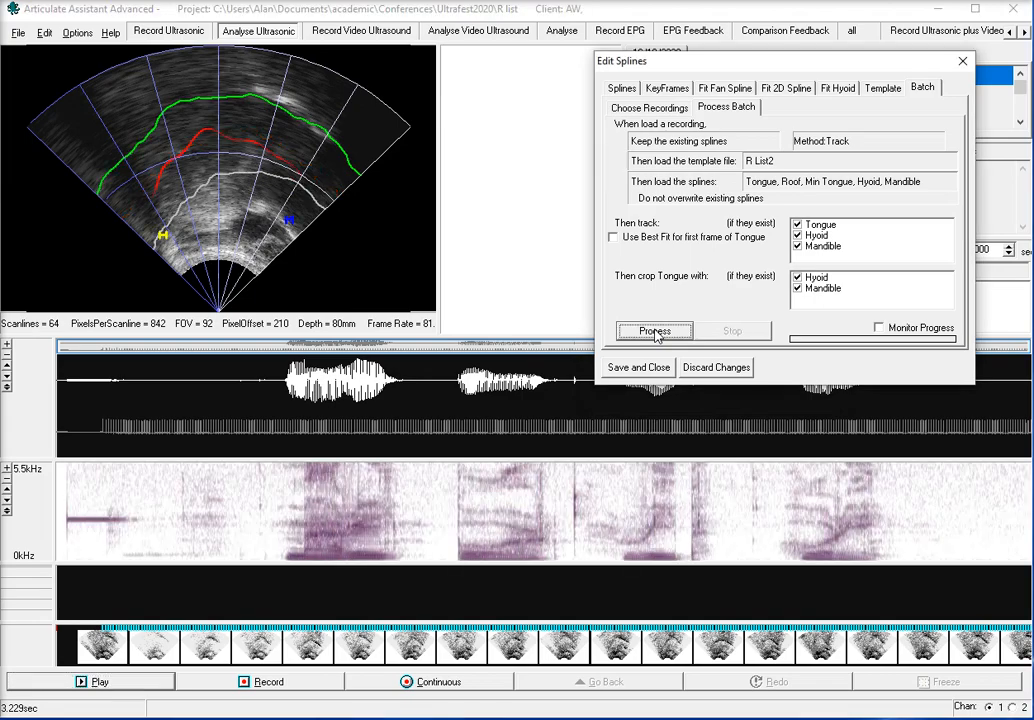
click(239, 540)
drag(270, 545, 701, 530)
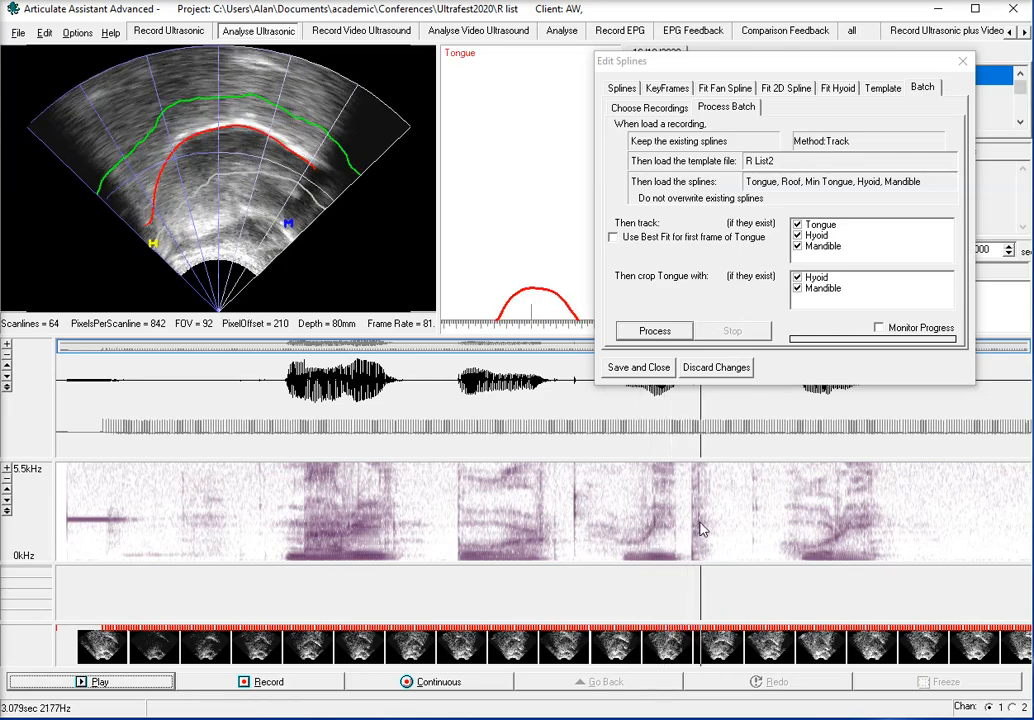